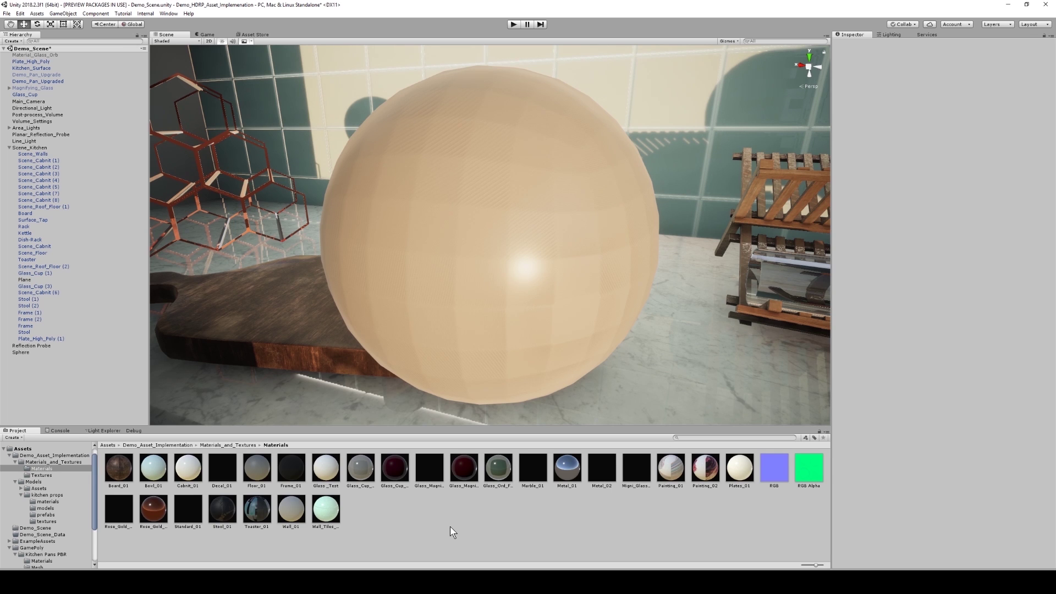
- Create a material named Demo_Glass in the Materials folder and drag it onto the sphere
right_click(450, 527)
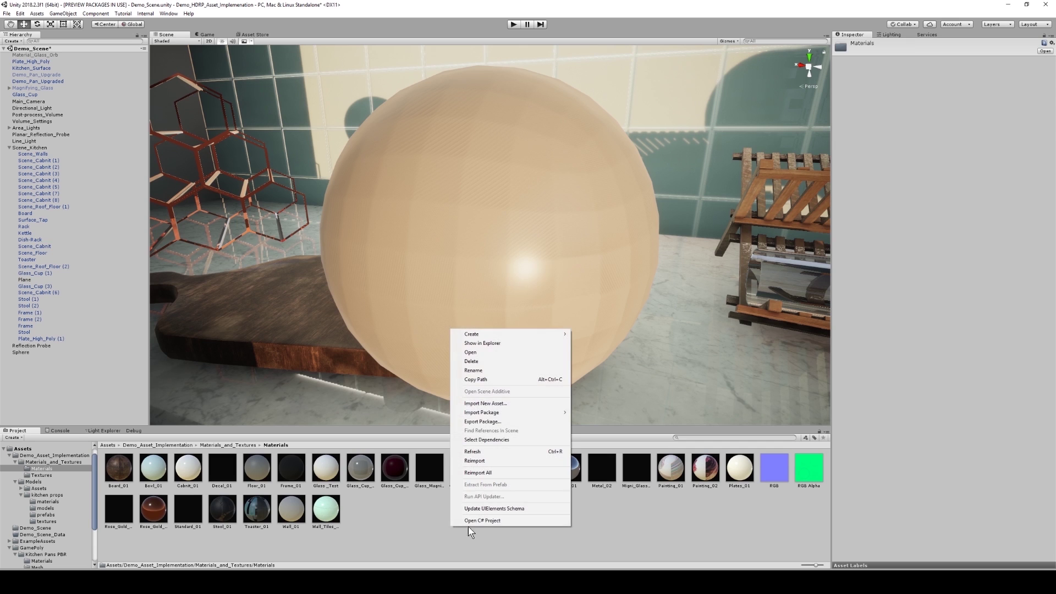
mouse_move(482, 338)
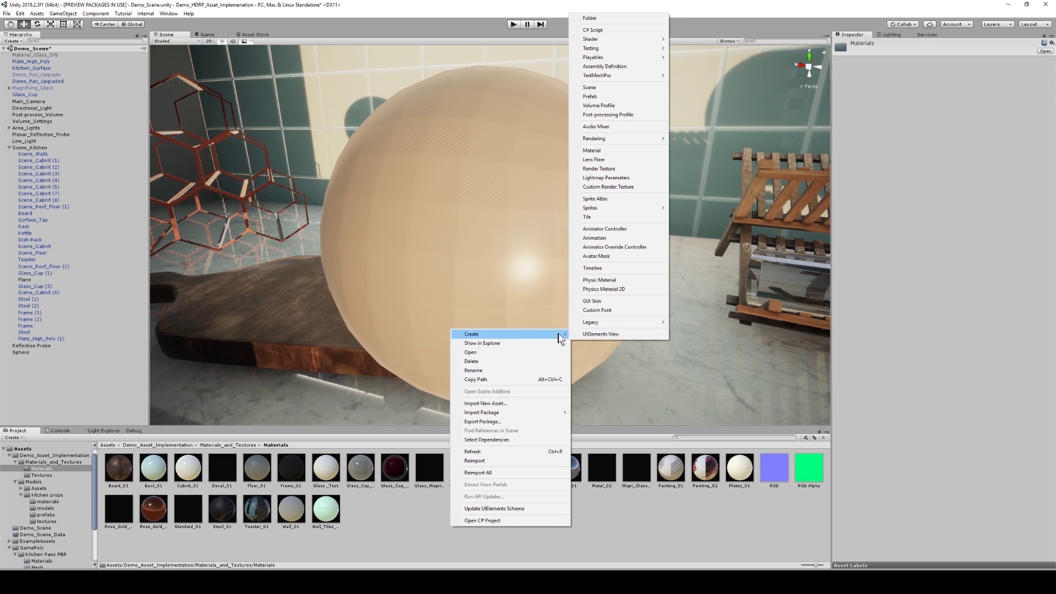
click(607, 153)
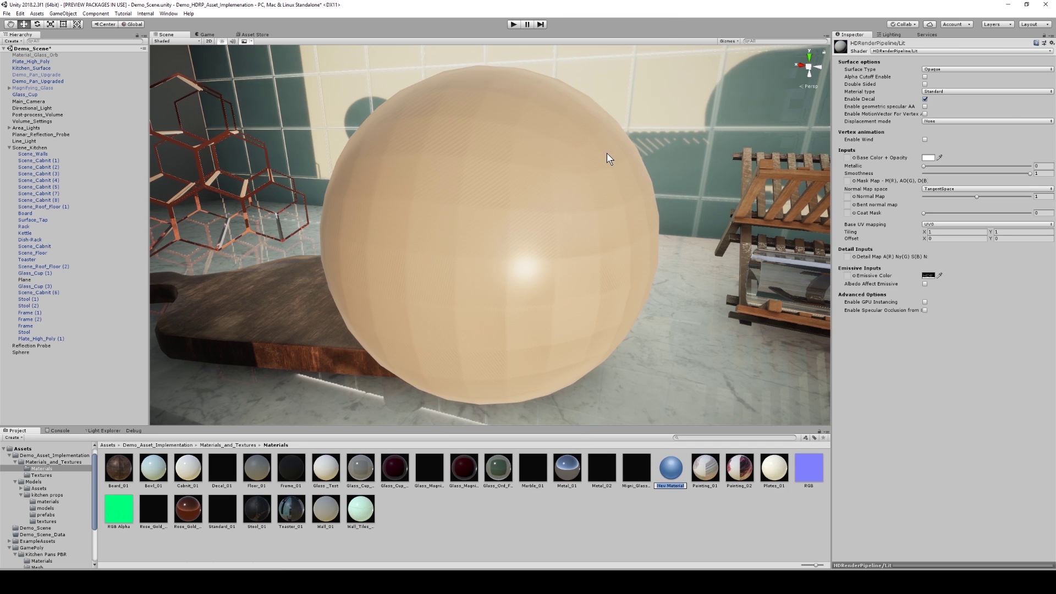
text(Demo_Glass)
key(Return)
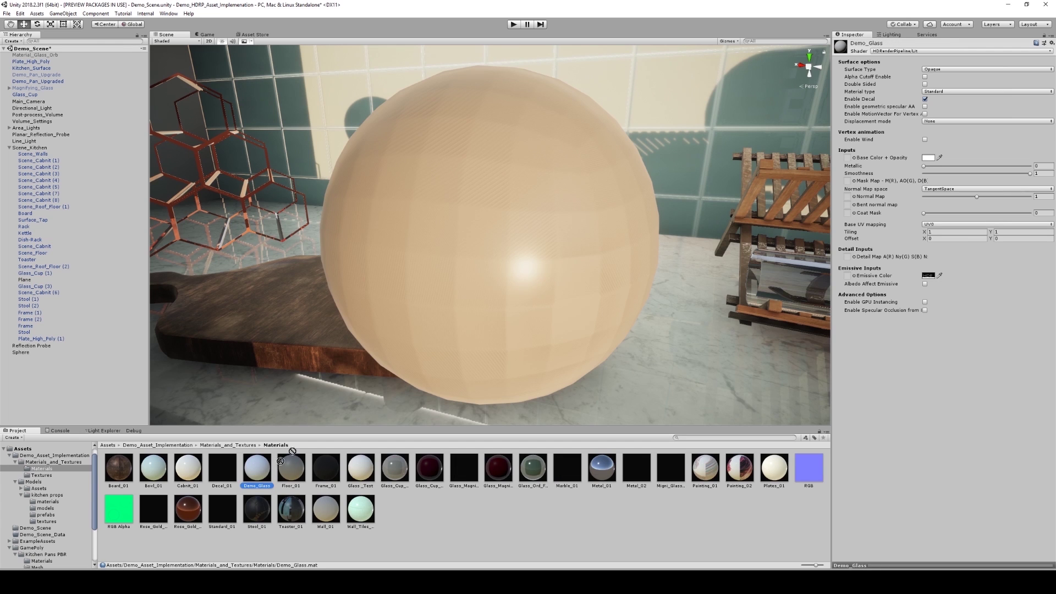
drag(292, 451, 441, 283)
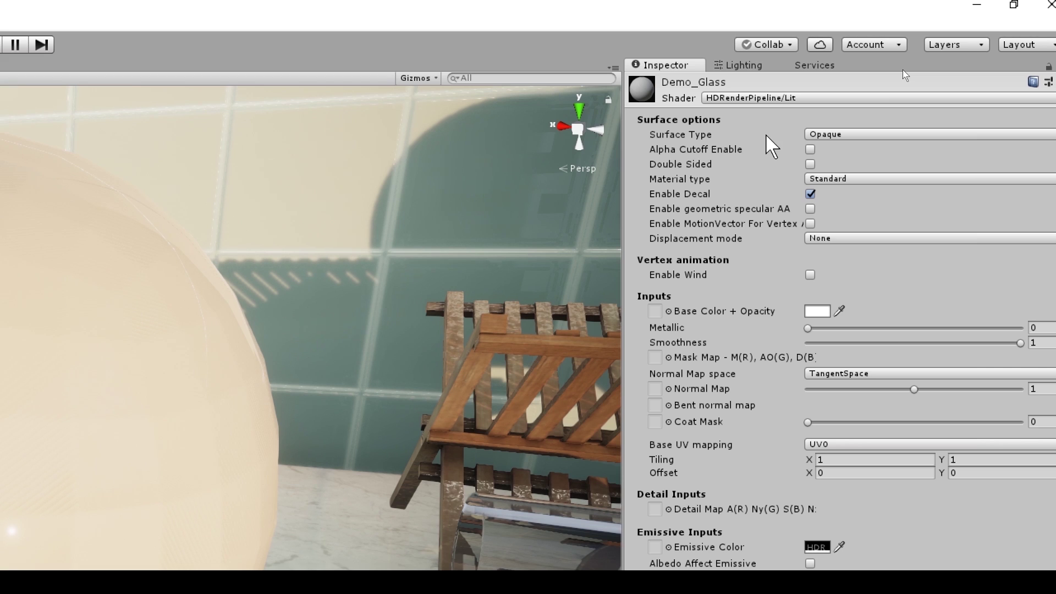
- Switch Demo_Glass's Surface Type from Opaque to Transparent, using Alpha blending
click(827, 133)
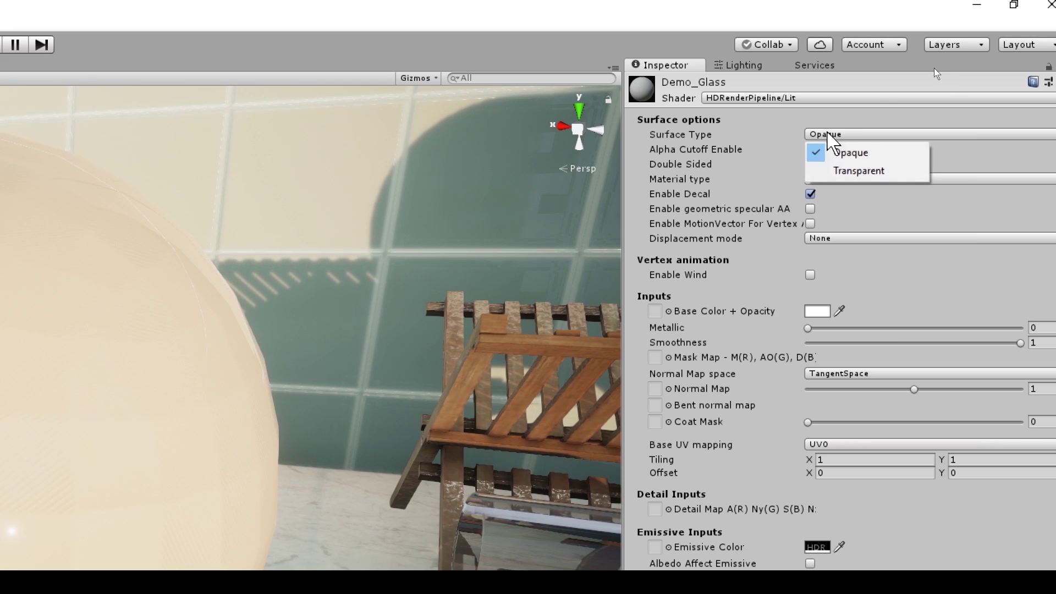
click(893, 171)
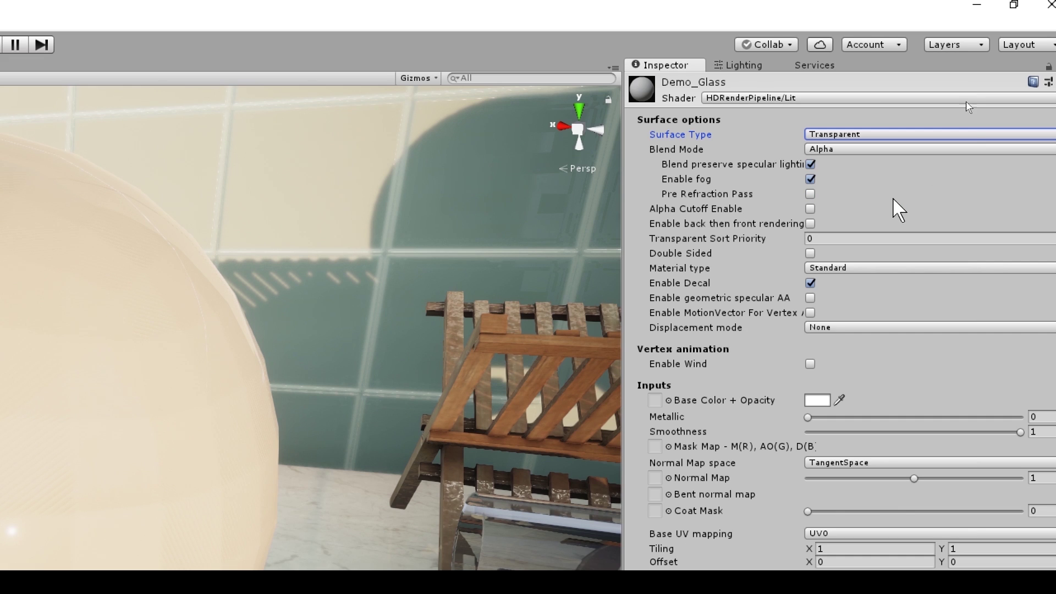
click(895, 269)
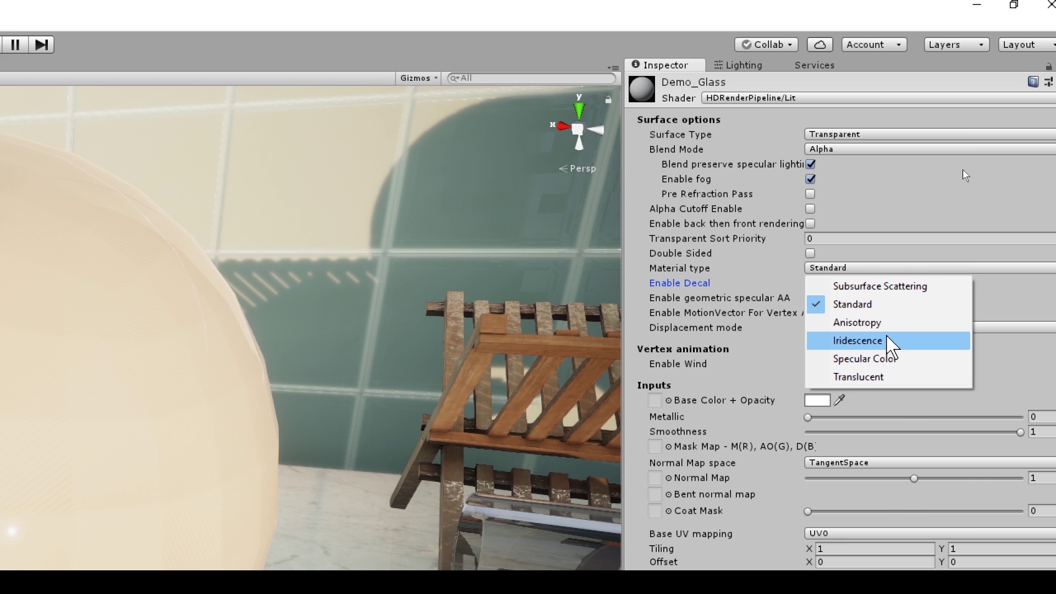
- Set Material type to Iridescence and the base colour to pale green B7FFB4 at alpha 30
click(881, 341)
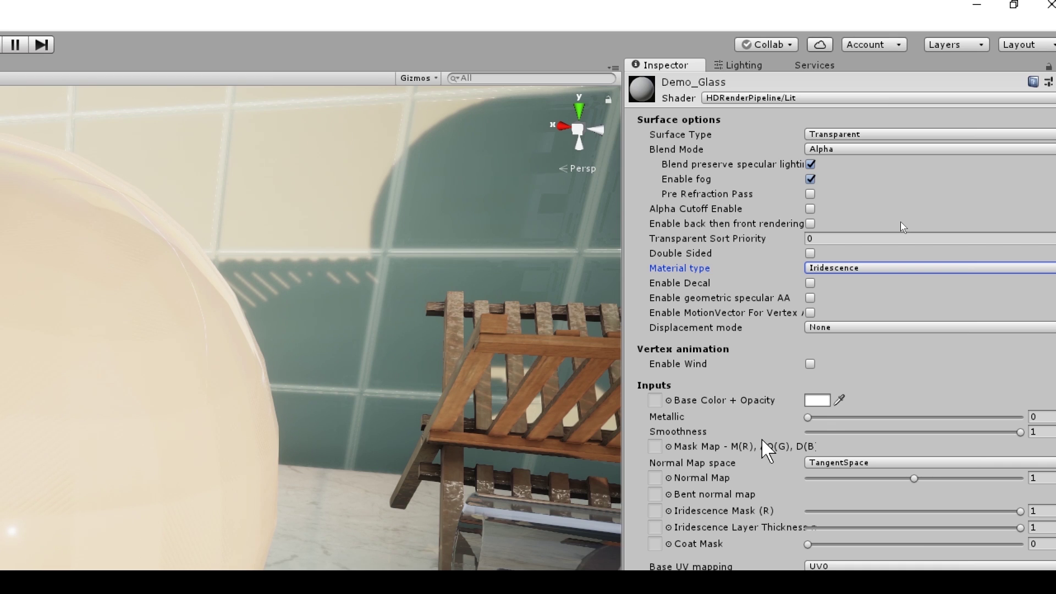
click(818, 401)
drag(500, 353, 523, 344)
drag(533, 275, 513, 153)
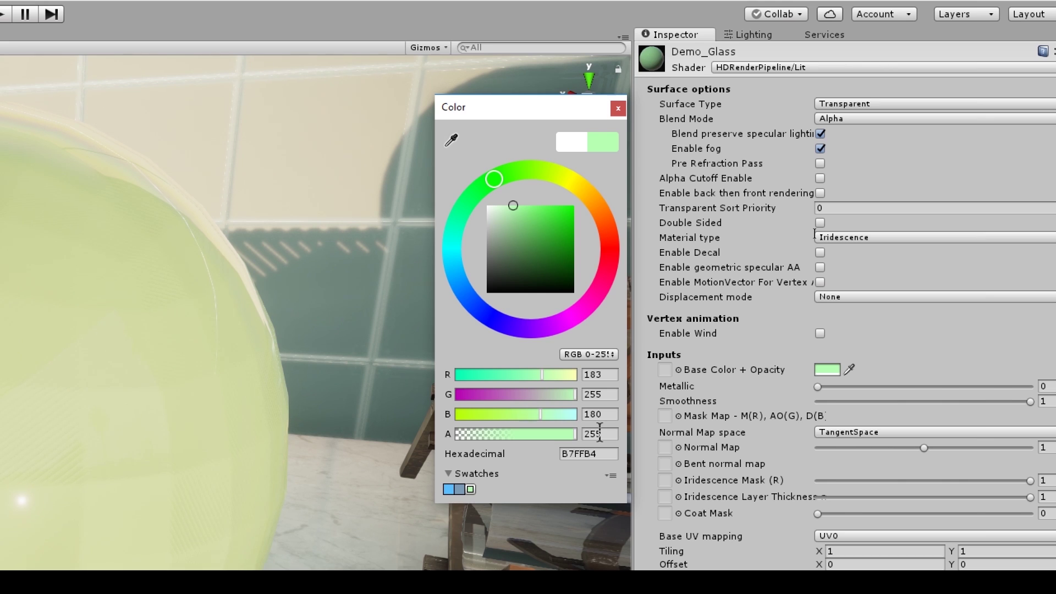
click(599, 433)
text(80)
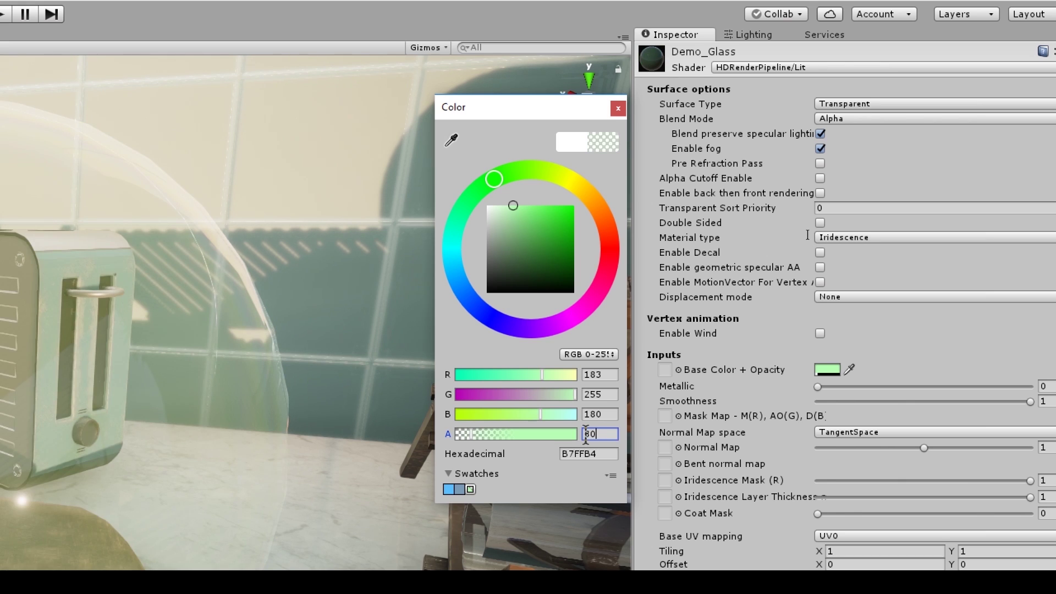
key(BackSpace)
key(BackSpace)
text(30)
click(616, 107)
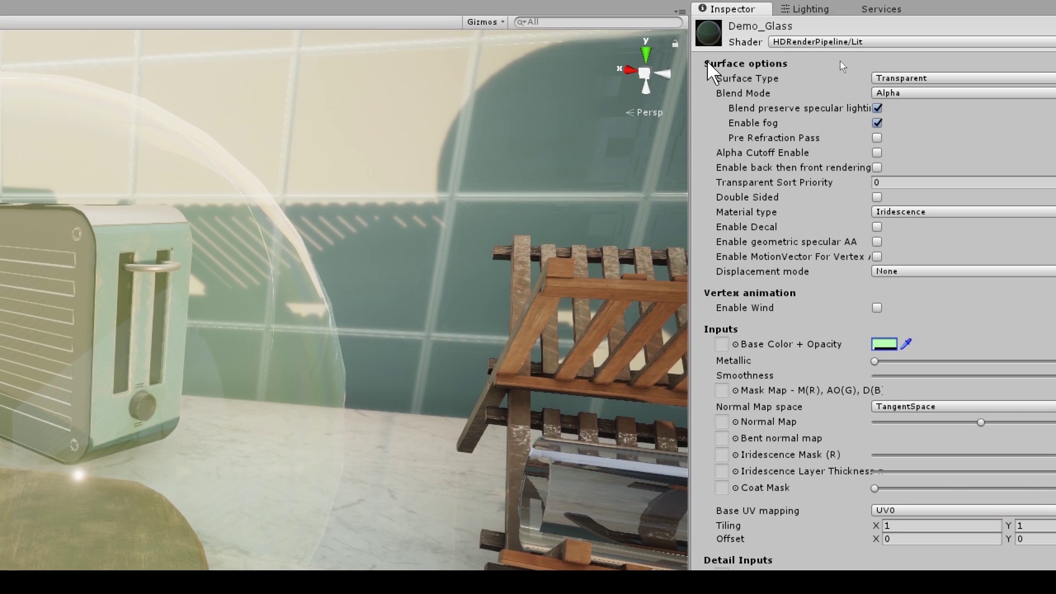
click(953, 77)
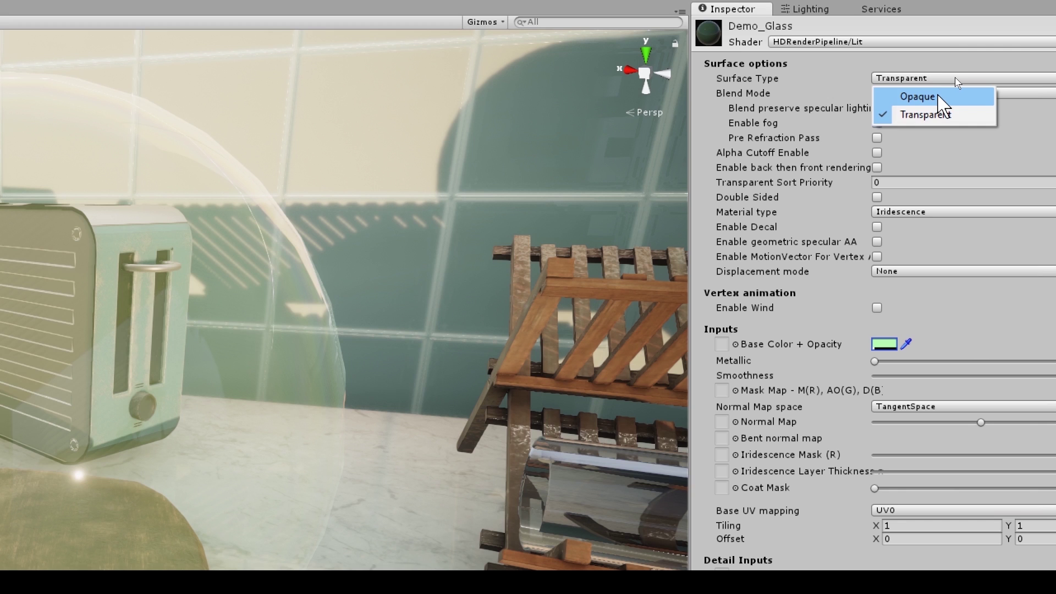
click(929, 97)
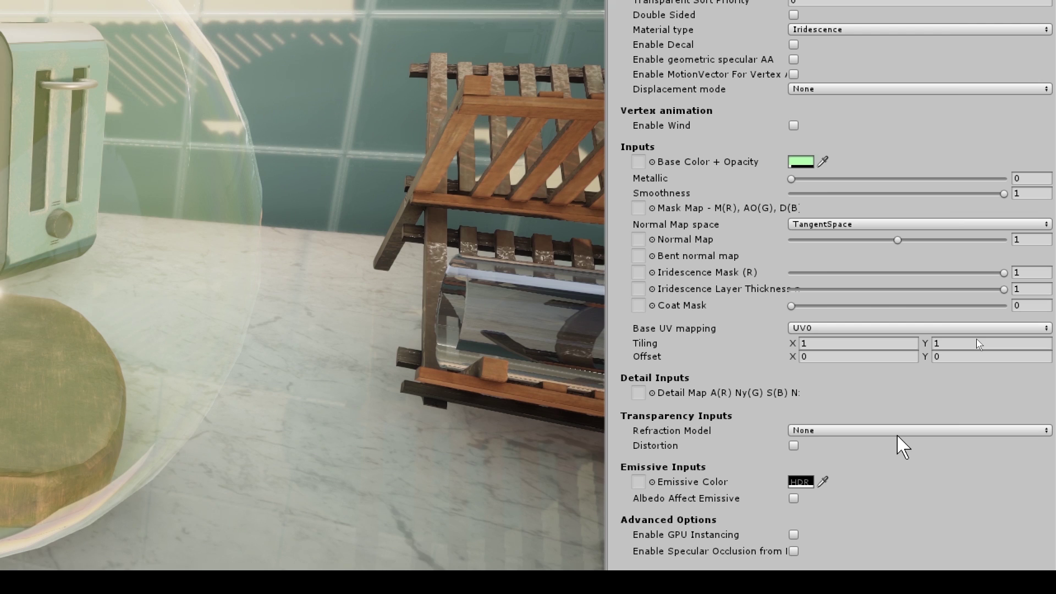
- Bring up the Refraction Model choices under Transparency Inputs
click(819, 431)
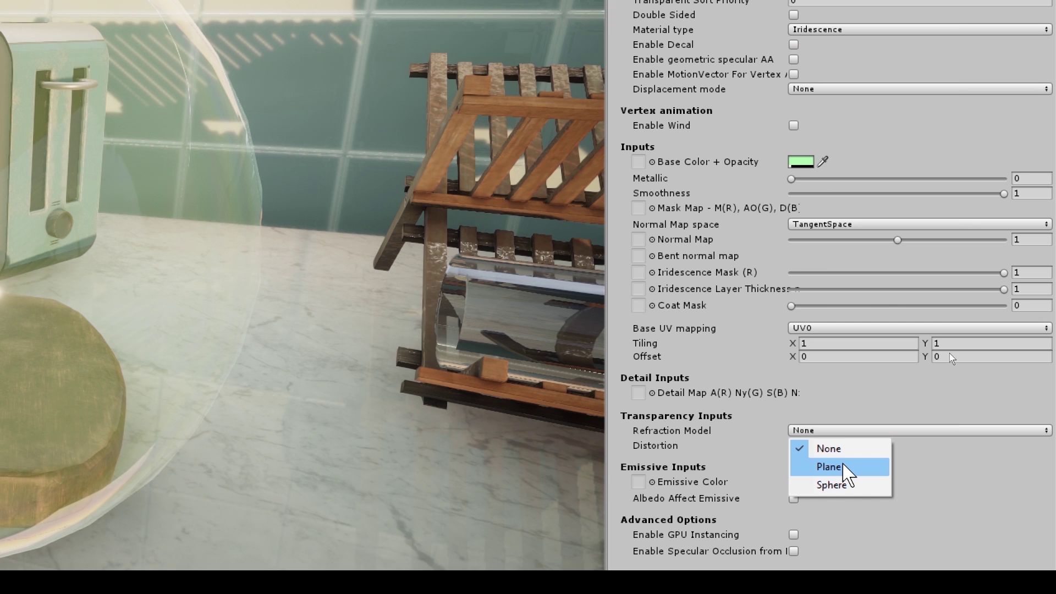
- Set the refraction model to Sphere and the SSRay model to Proxy
click(831, 485)
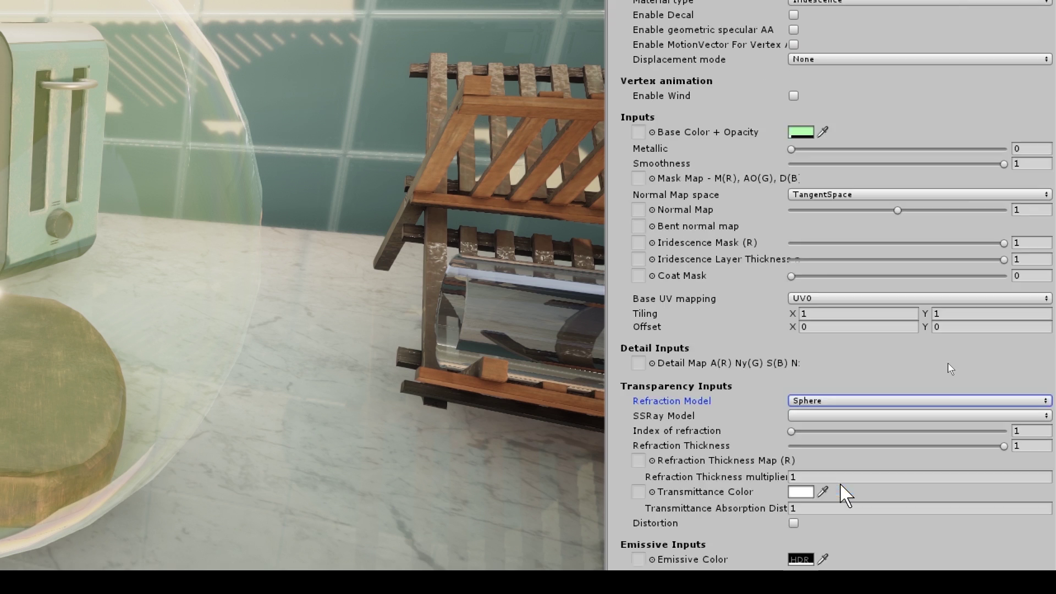
click(827, 416)
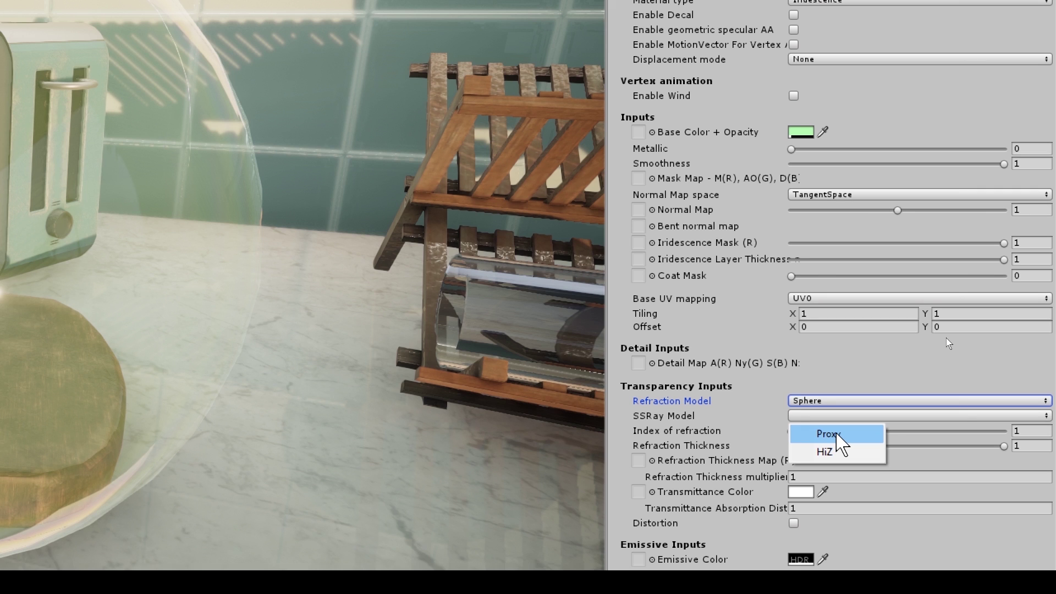
click(837, 435)
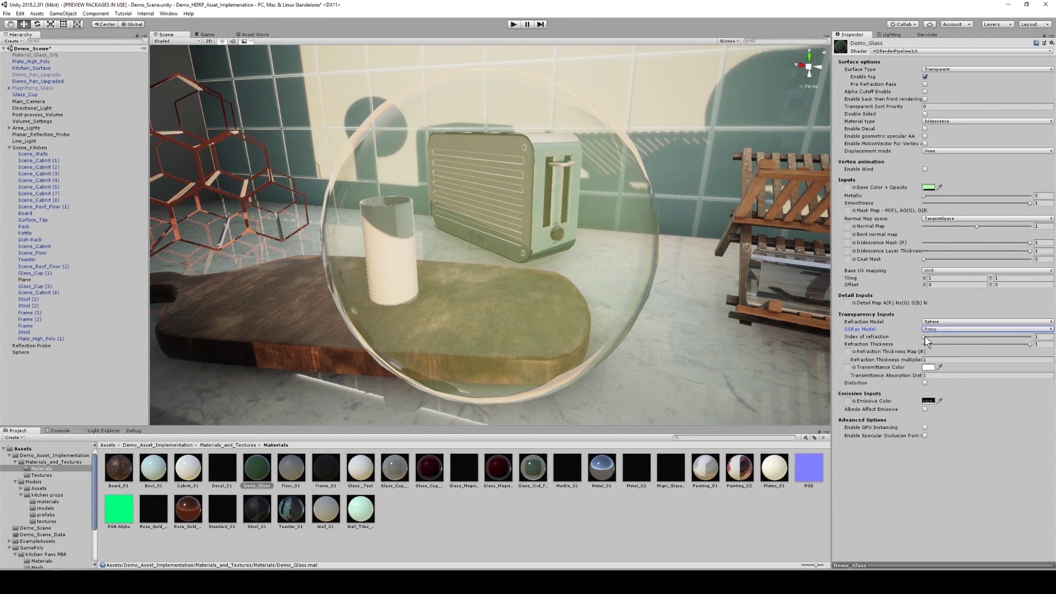
- Set index of refraction to 1.128, compare against Standard, then restore Iridescence
drag(924, 336, 933, 337)
alt+drag(516, 325, 521, 254)
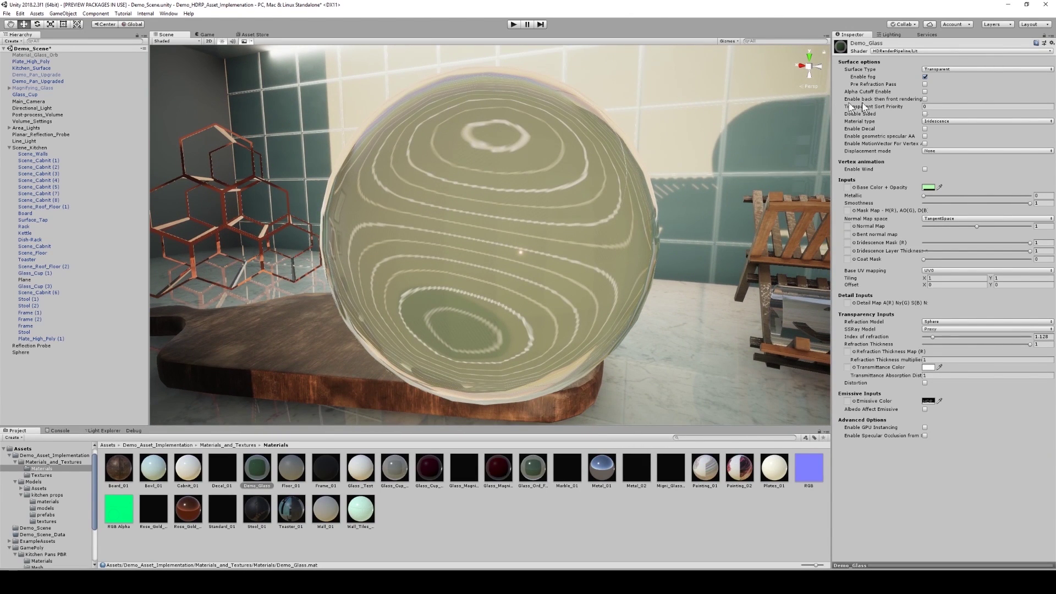
click(957, 121)
click(953, 140)
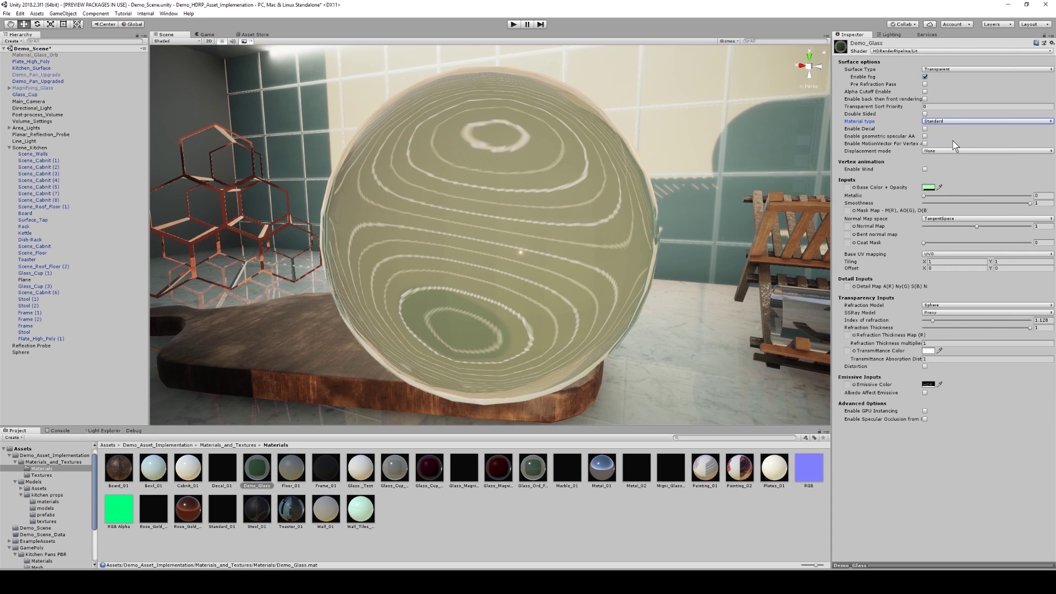
click(955, 121)
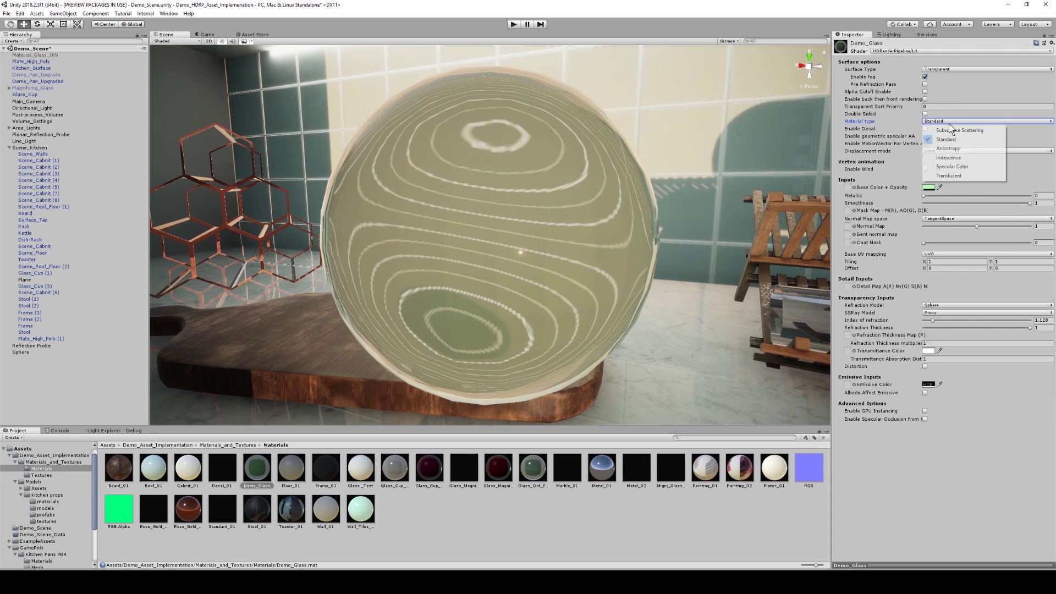
click(955, 159)
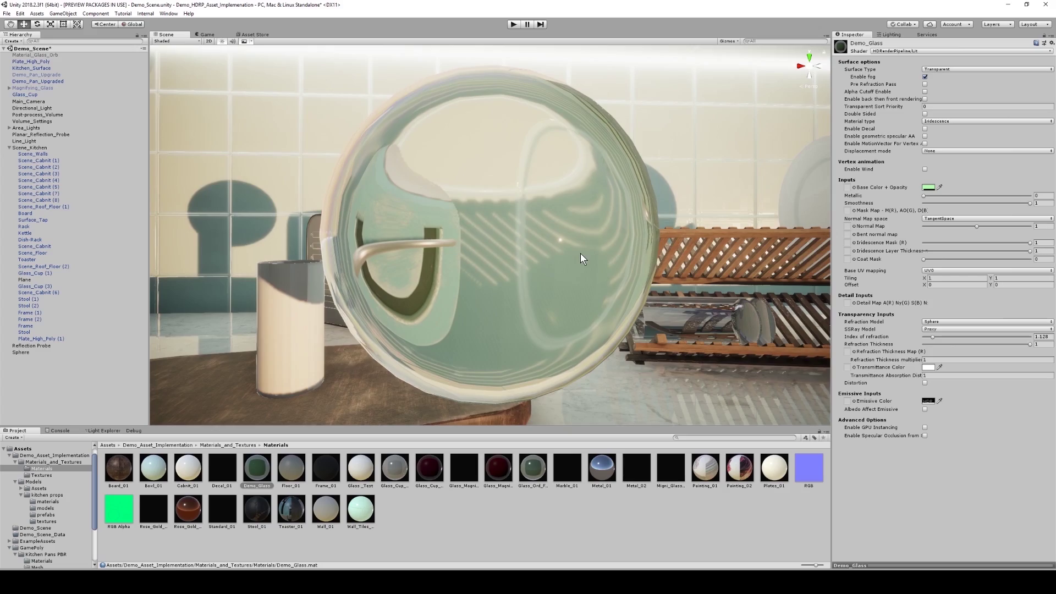
- Orbit around the glass sphere and bring up the Normal Map texture picker
alt+drag(581, 254, 504, 253)
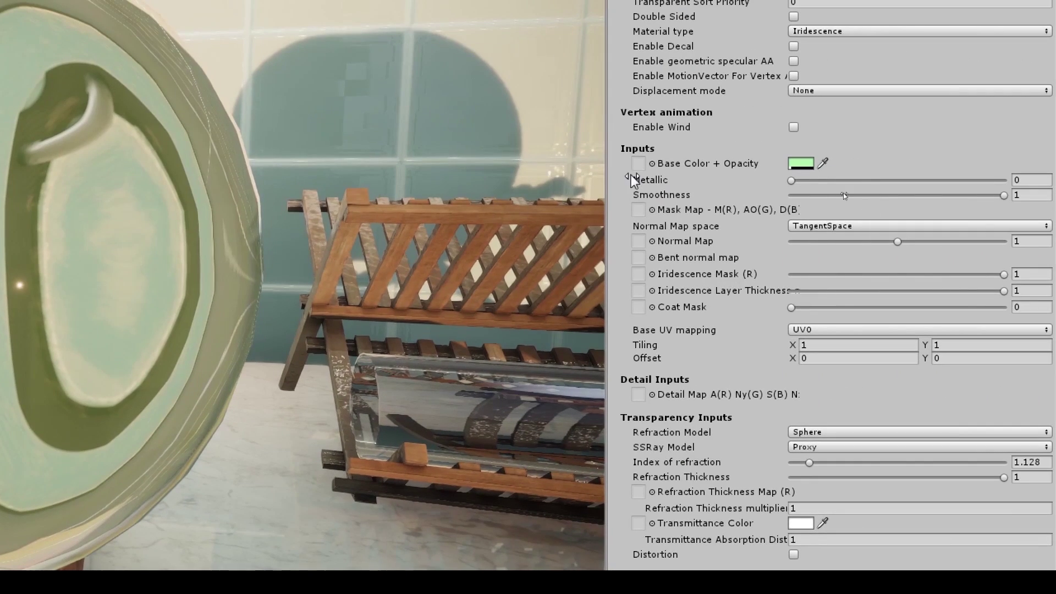
click(652, 241)
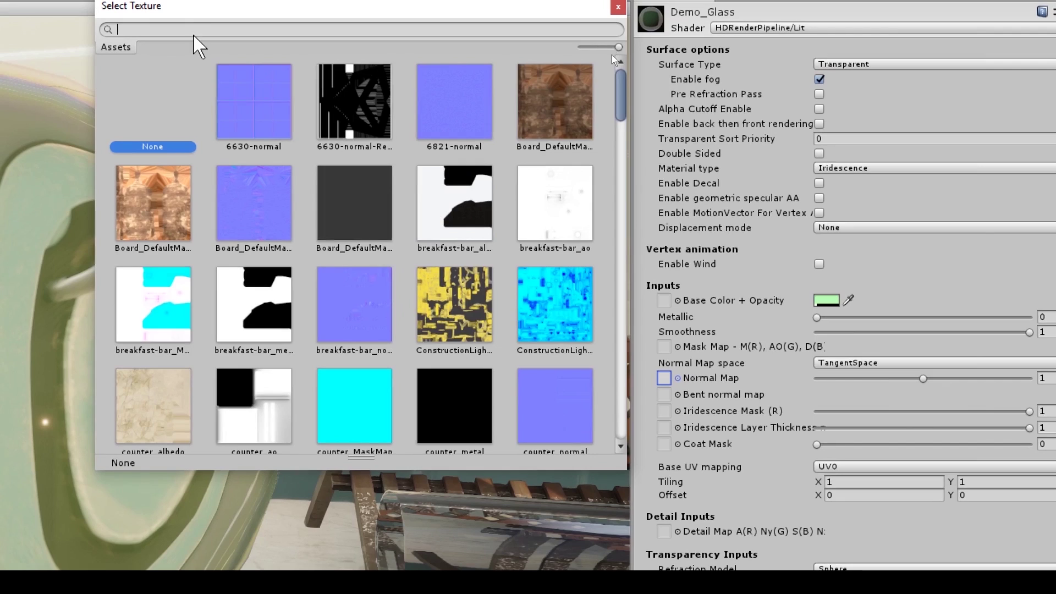
- Assign a scratch texture as the normal map and lower its strength to 0.241
text(scrac)
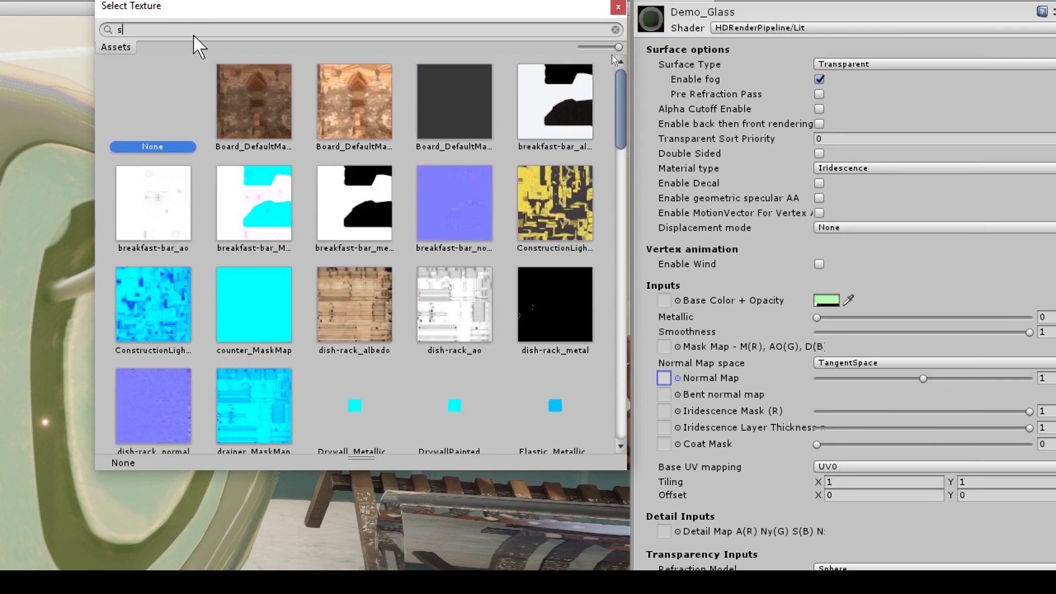
key(Escape)
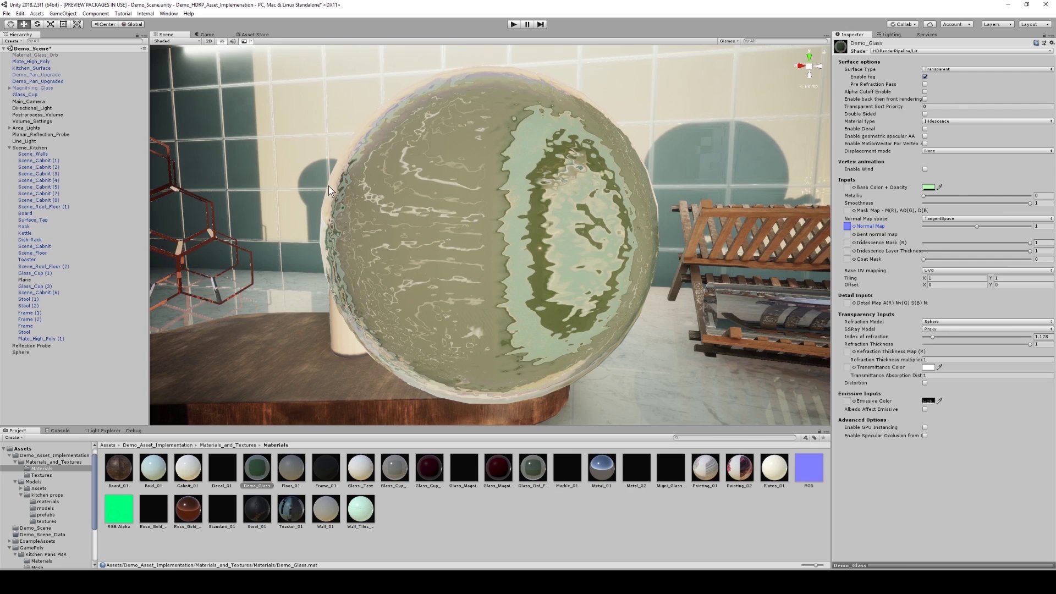
alt+drag(493, 170, 524, 191)
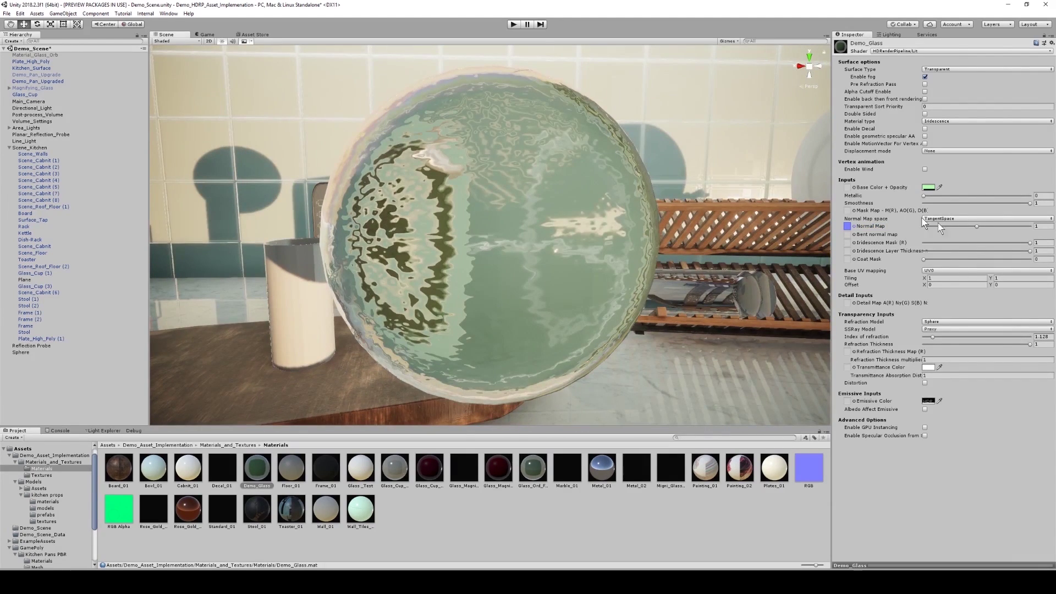
drag(978, 226, 939, 238)
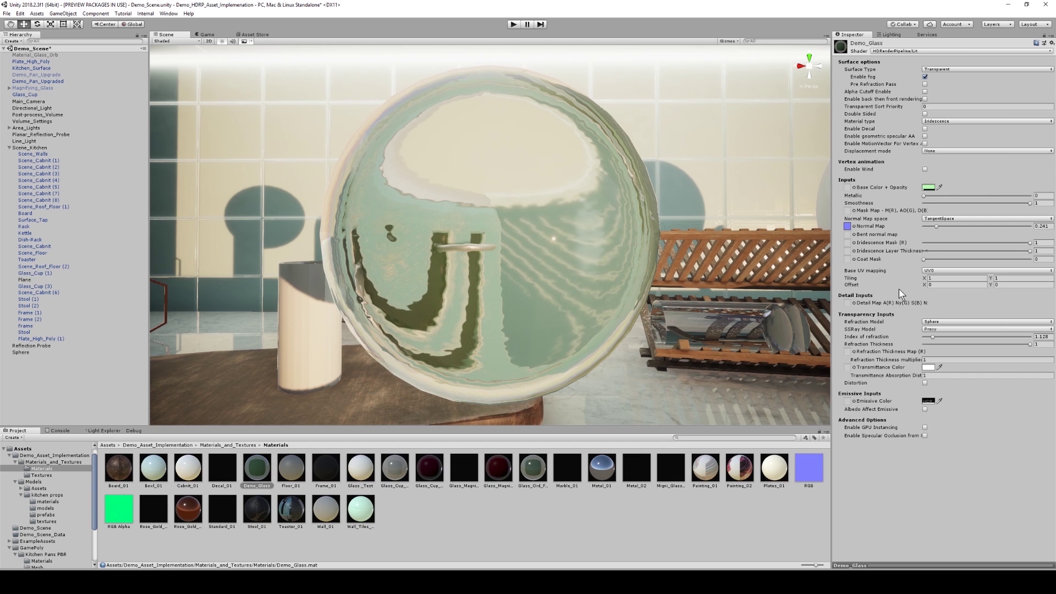
- Orbit toward the chopping board and drop Demo_Glass onto the Glass_Cup
alt+drag(653, 183, 550, 187)
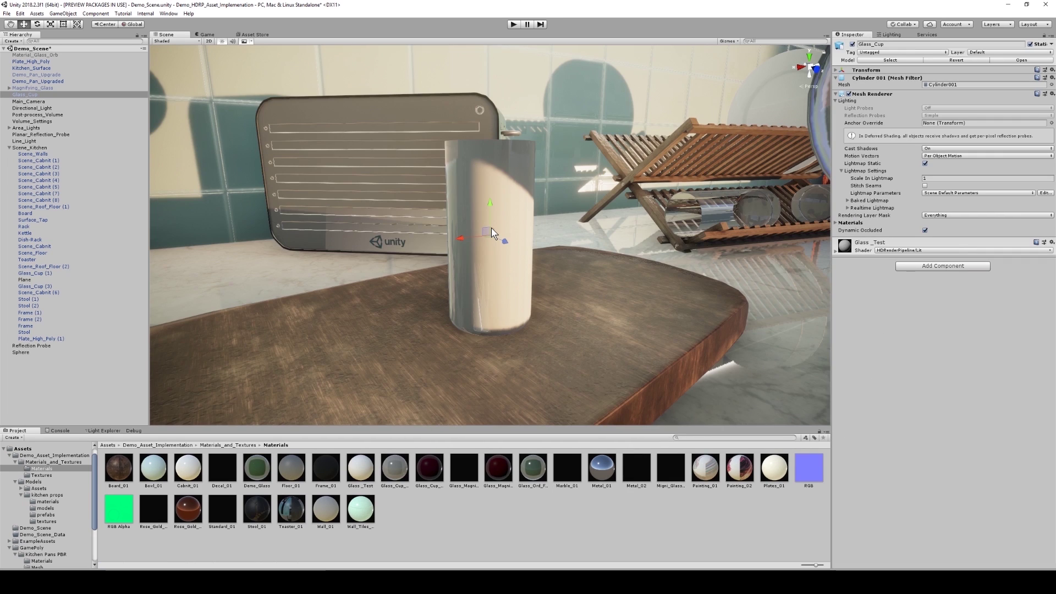
mouse_move(490, 228)
mouse_down()
mouse_move(419, 290)
mouse_move(496, 234)
mouse_up()
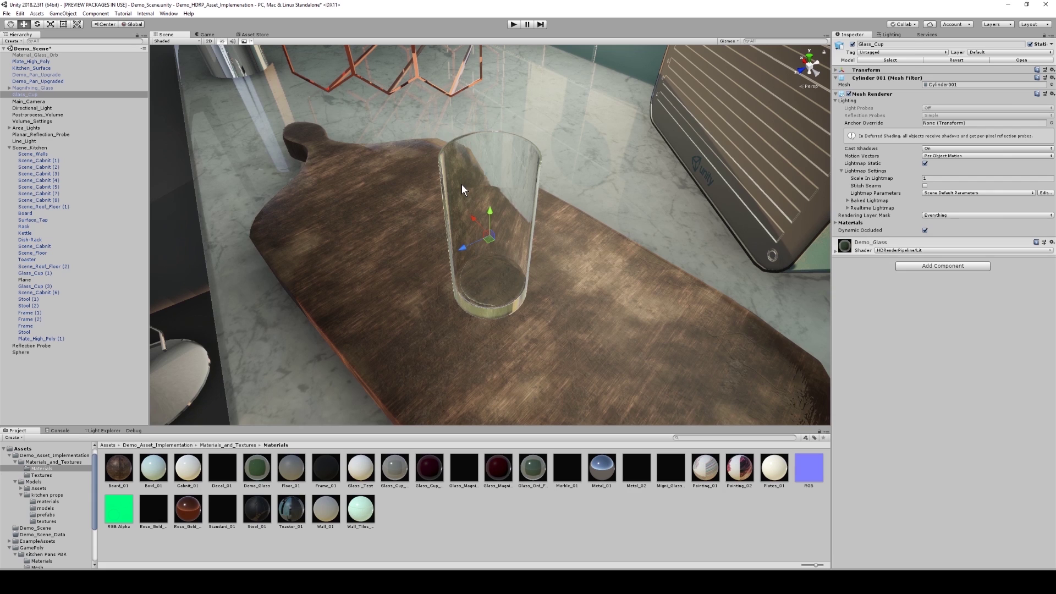
- Expand the Demo_Glass material foldout in the Glass_Cup Inspector
click(834, 251)
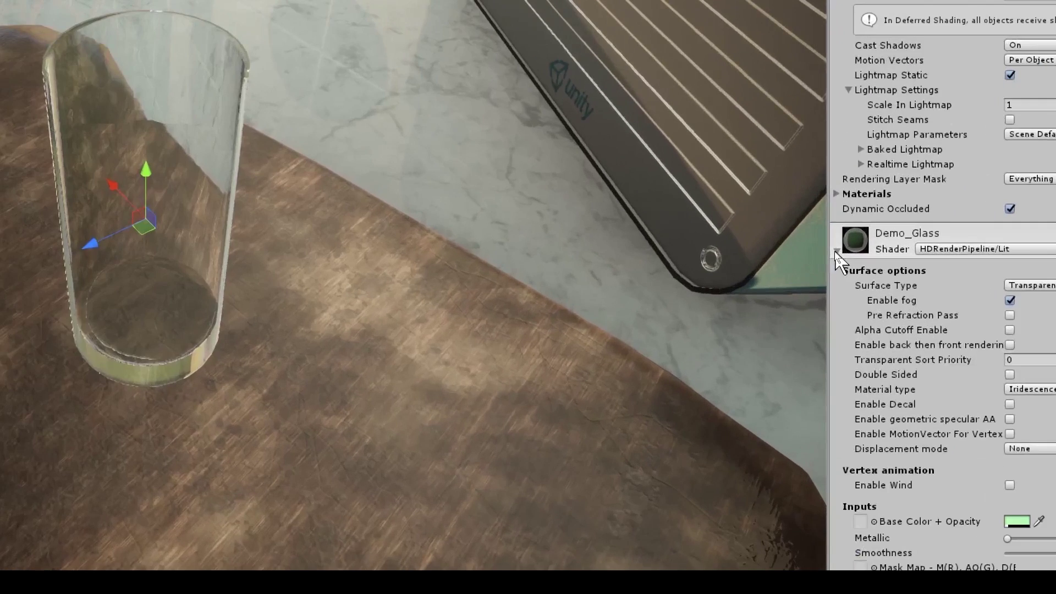